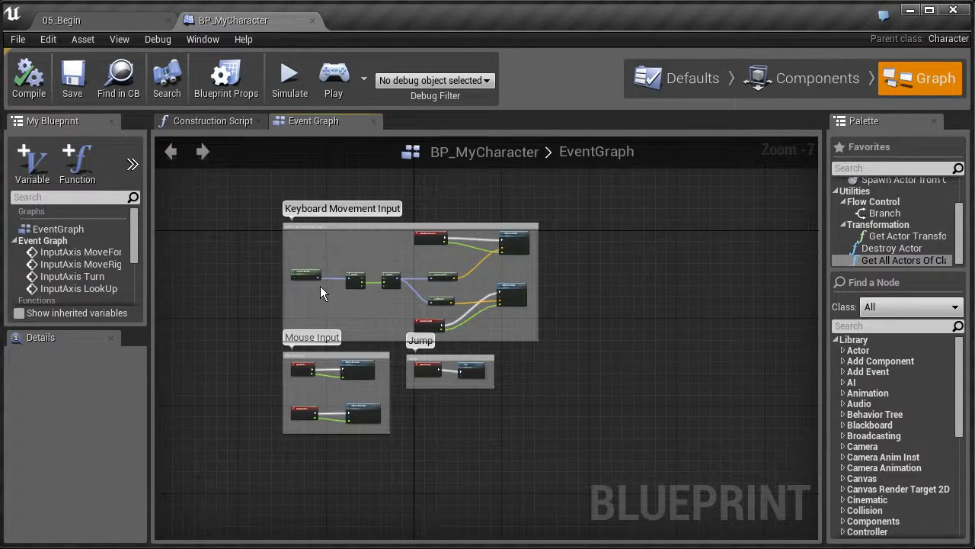
Step: Play-test the 05_Begin level in the viewport, look around the cave, and end the play session
scroll(320, 292, "up", 3)
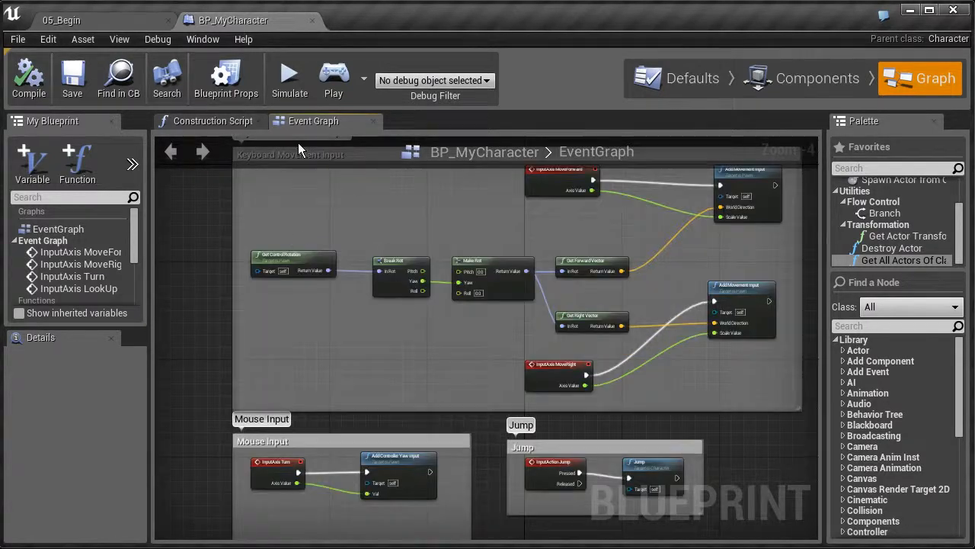
left_click(122, 21)
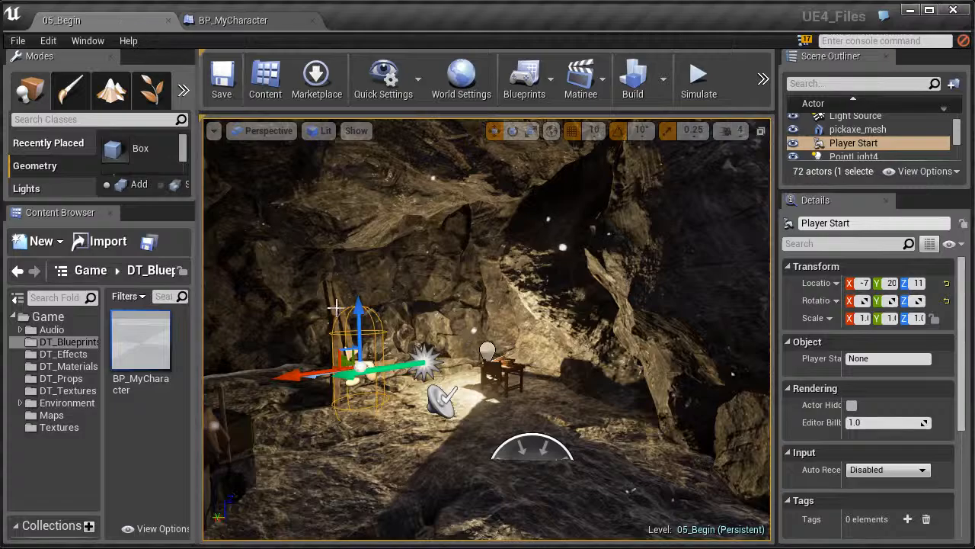
right_click_drag(343, 390, 346, 410)
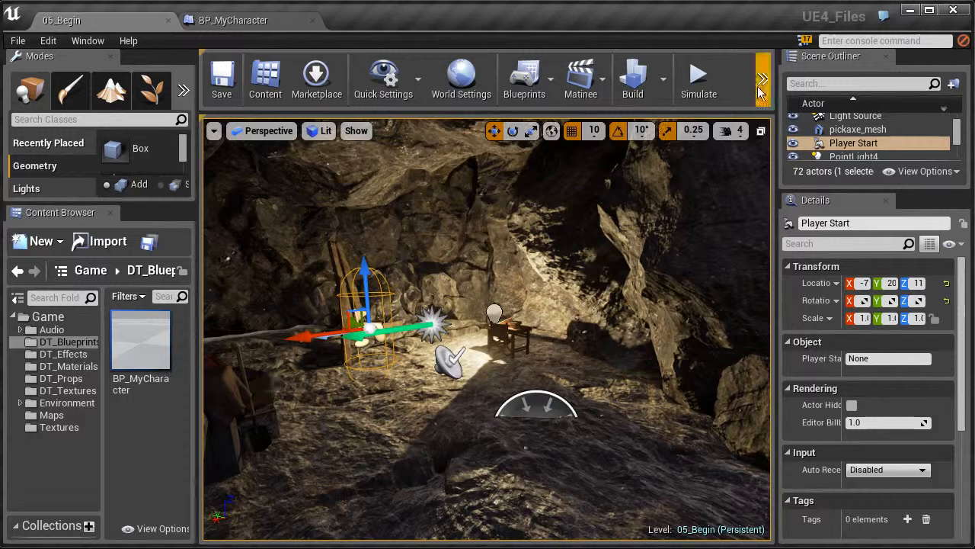
left_click(763, 79)
left_click(796, 115)
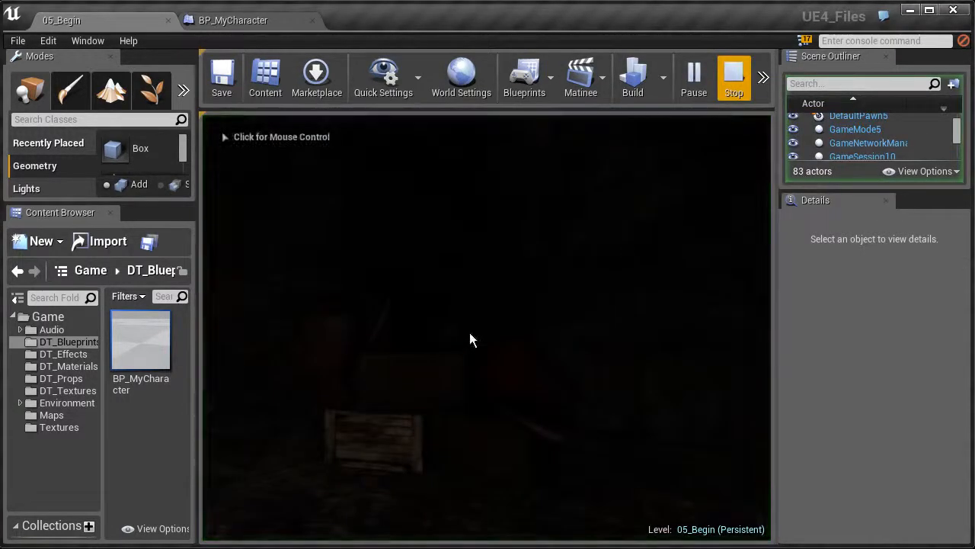
left_click(396, 446)
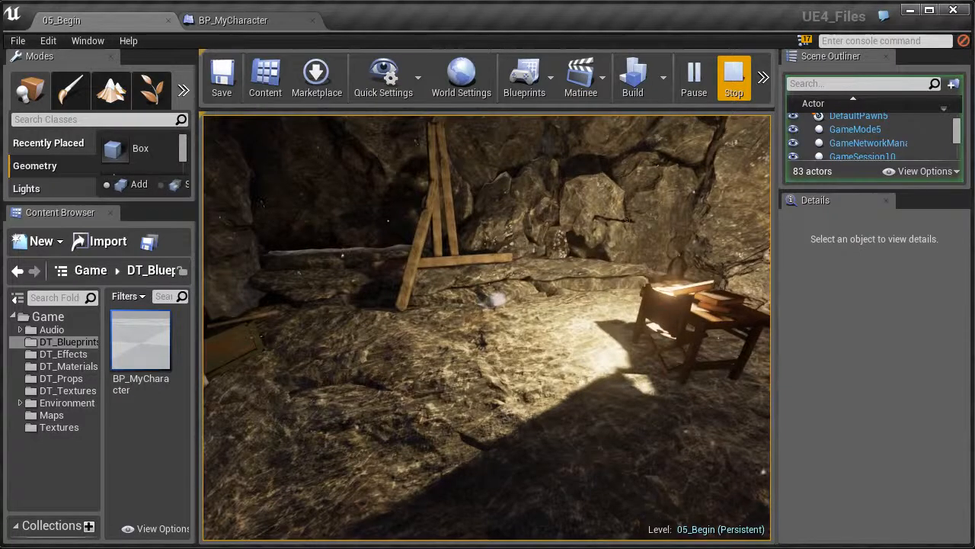
key("Escape")
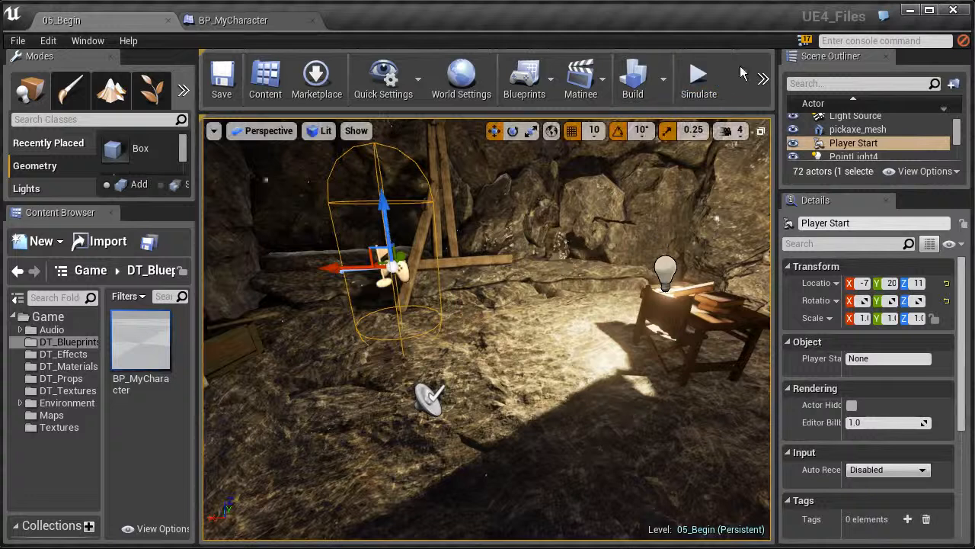
Step: Create a Game Mode blueprint named BP_MyGame in the DT_Blueprints folder
right_click_drag(503, 416, 461, 366)
key("s")
right_click_drag(428, 434, 506, 406)
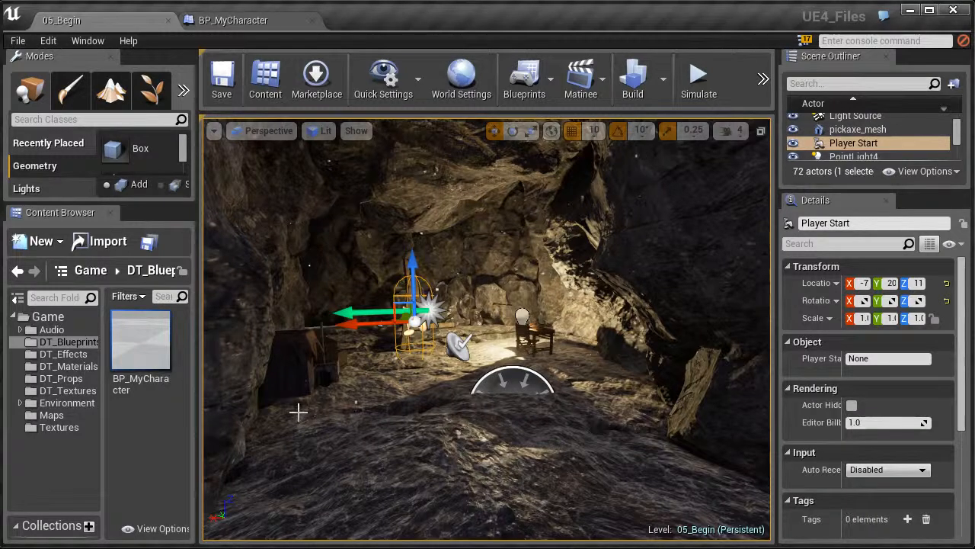
left_click(31, 344)
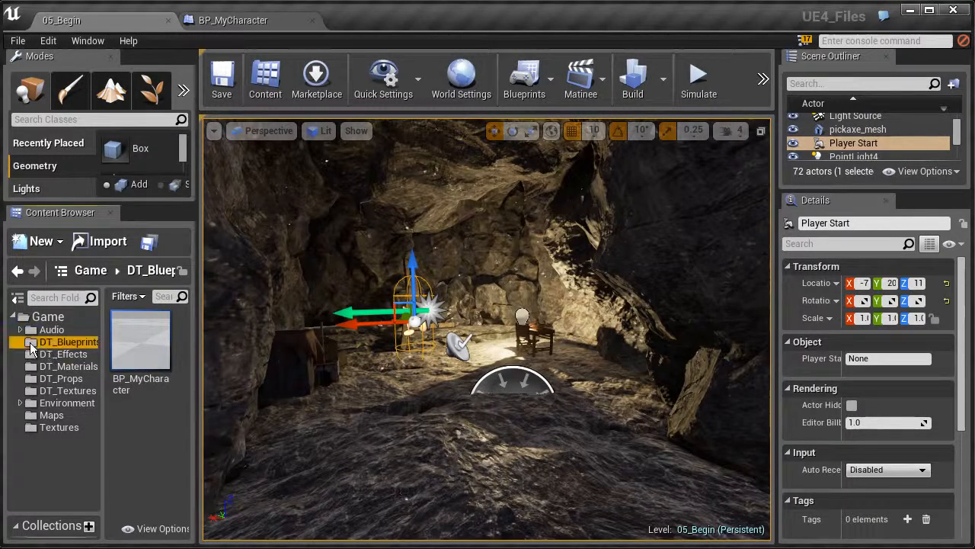
left_click(62, 242)
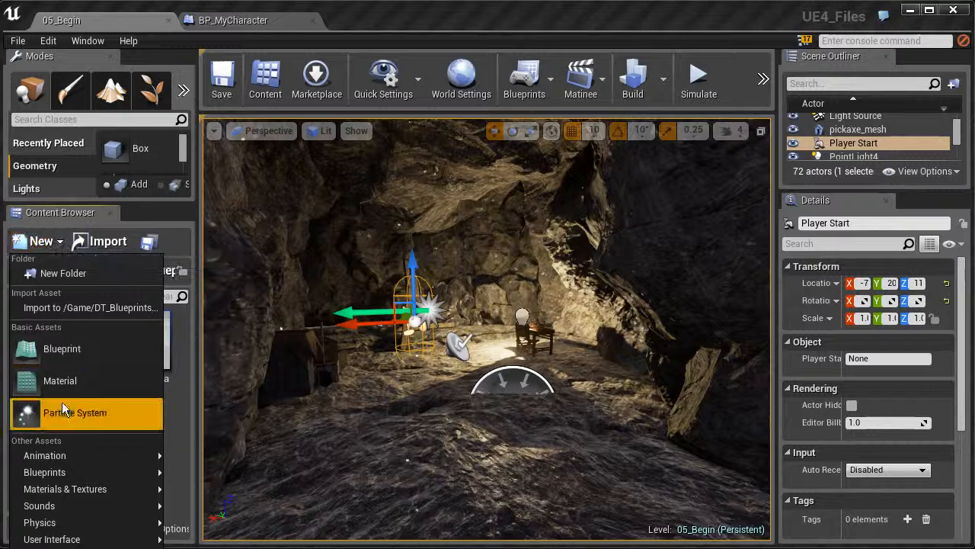
left_click(54, 355)
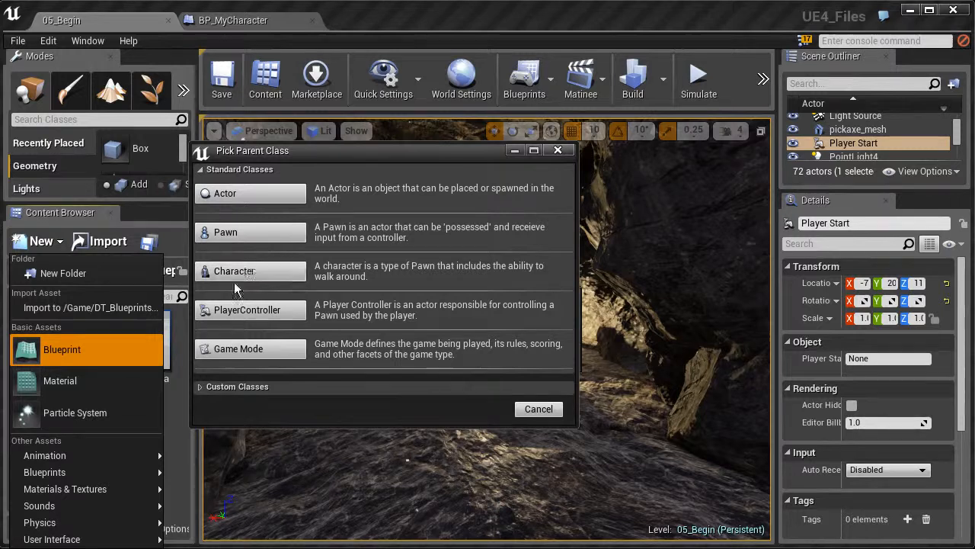
left_click(235, 353)
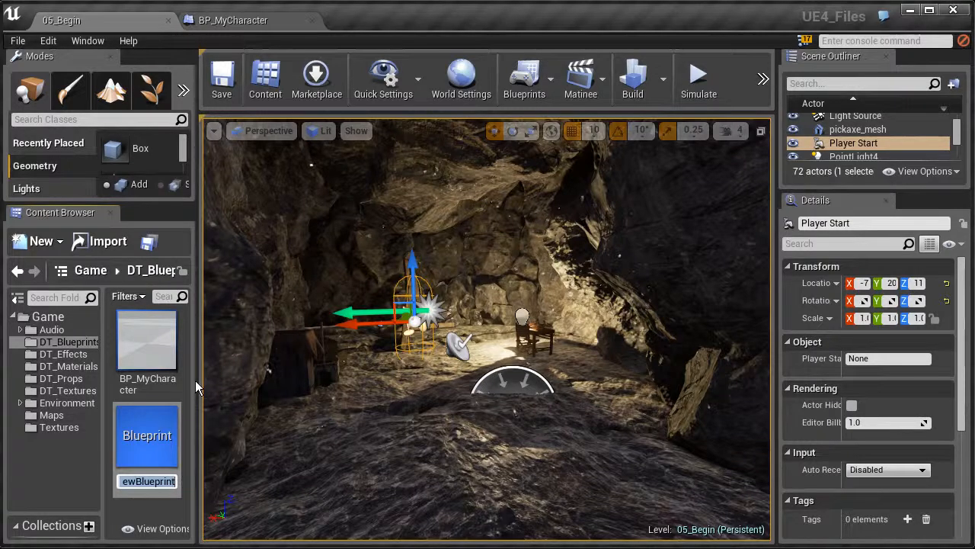
type("BP_MyGame")
key("Return")
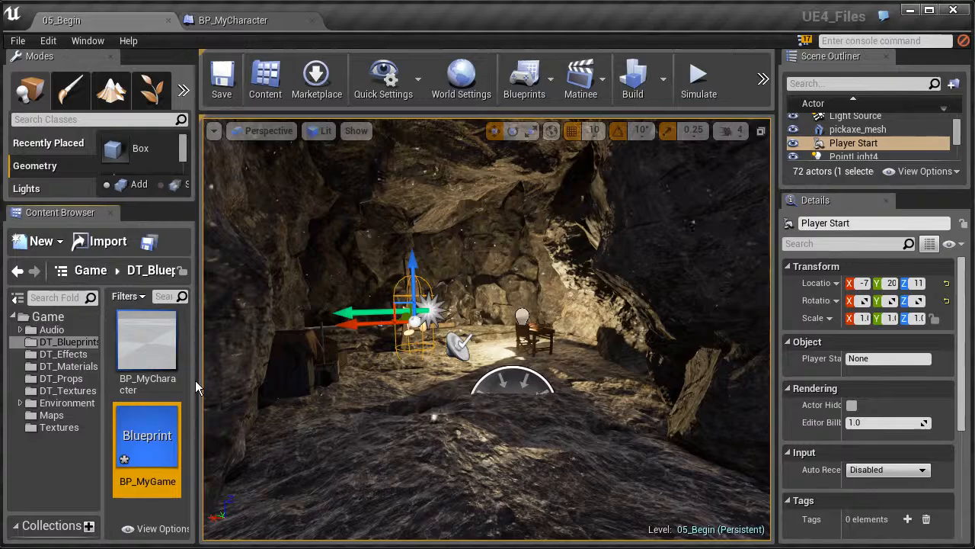
Step: Set BP_MyGame's Default Pawn Class to BP_MyCharacter, then compile and save the blueprint
double_click(158, 430)
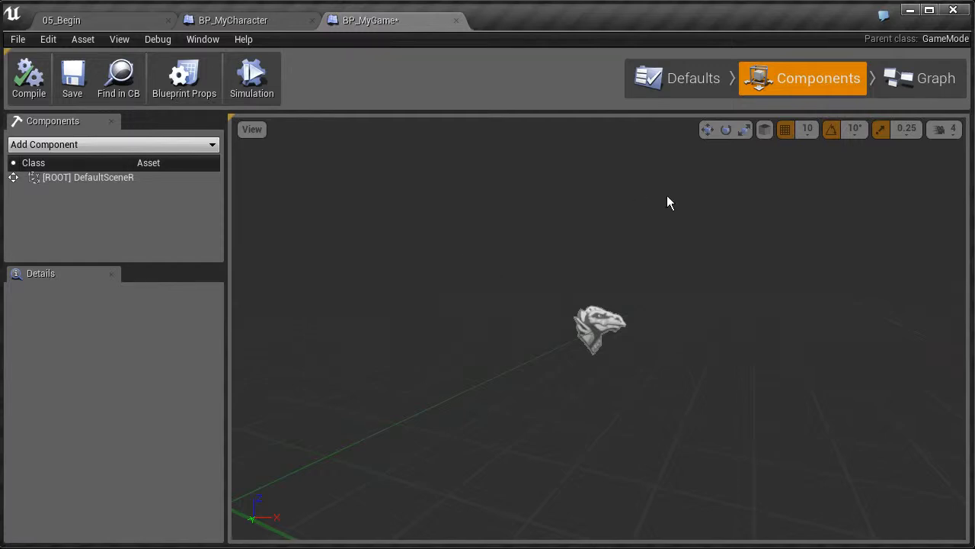
left_click(914, 77)
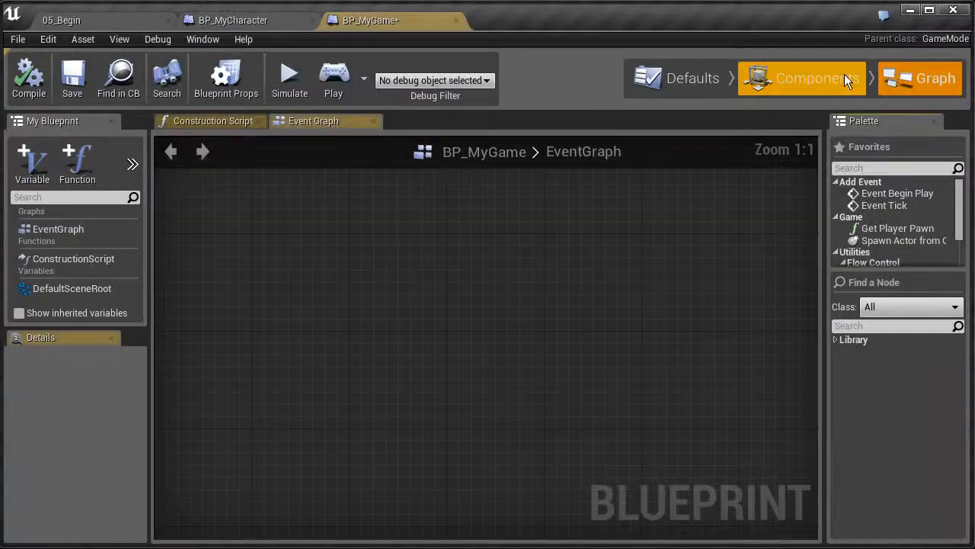
left_click(688, 80)
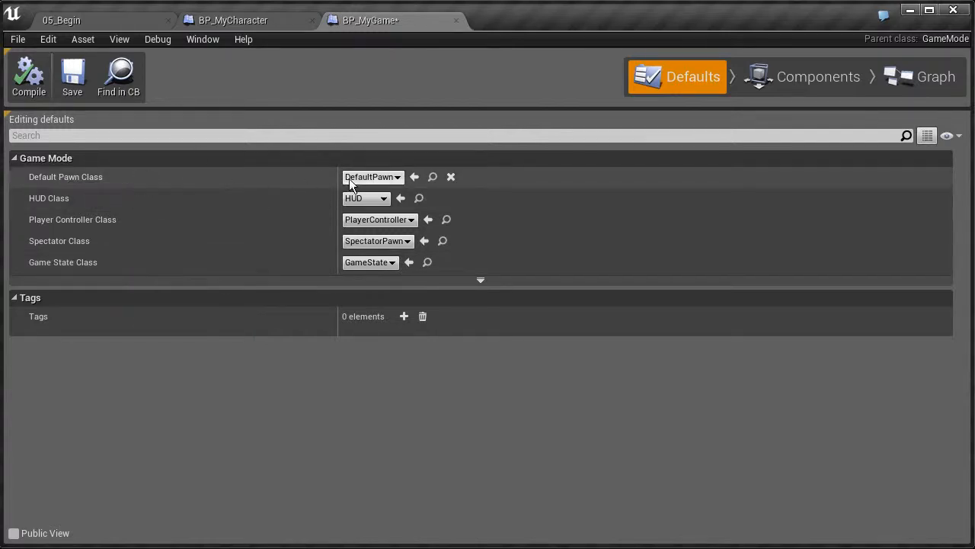
left_click(397, 178)
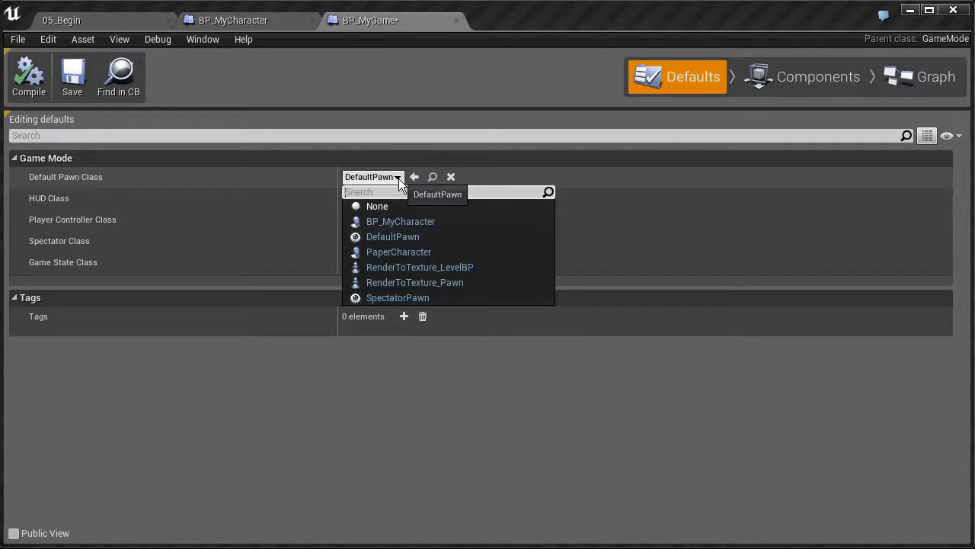
left_click(402, 223)
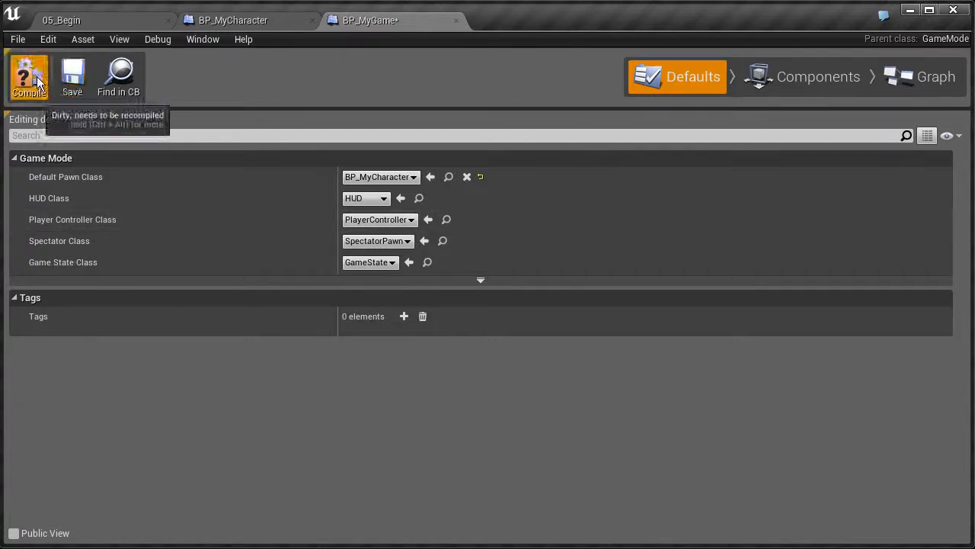
left_click(74, 82)
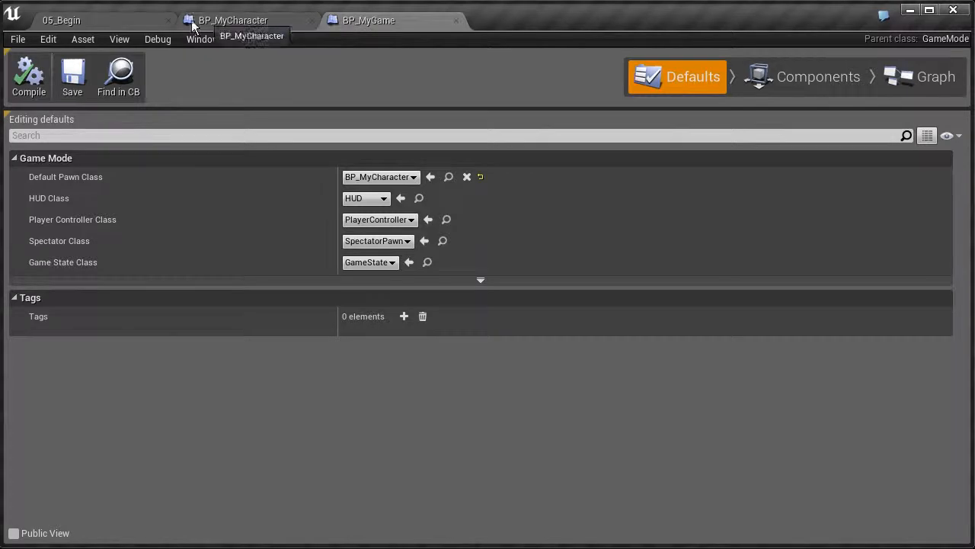
Step: Play-test the 05_Begin level with forward and backward movement to check which pawn is used, then stop playing
left_click(127, 21)
left_click(763, 78)
left_click(795, 116)
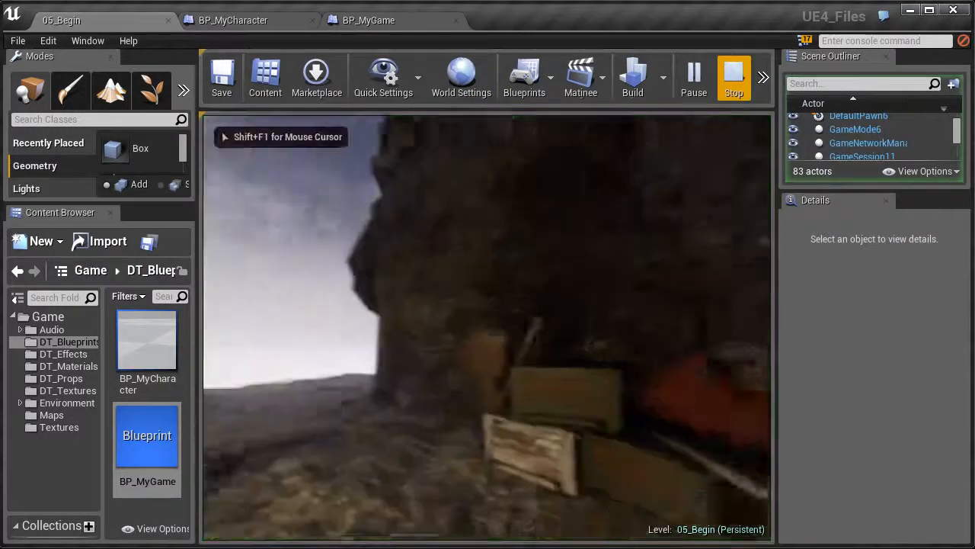
key("w")
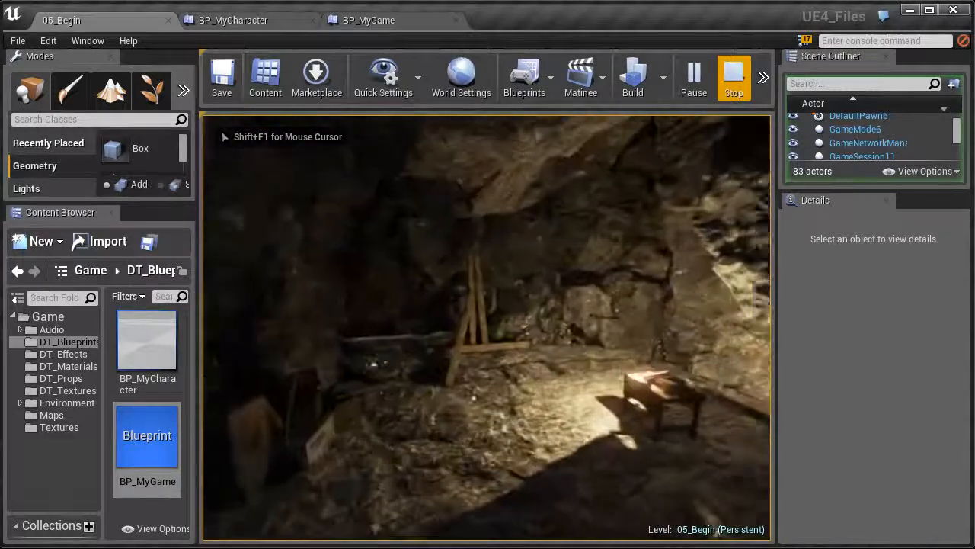
key("s")
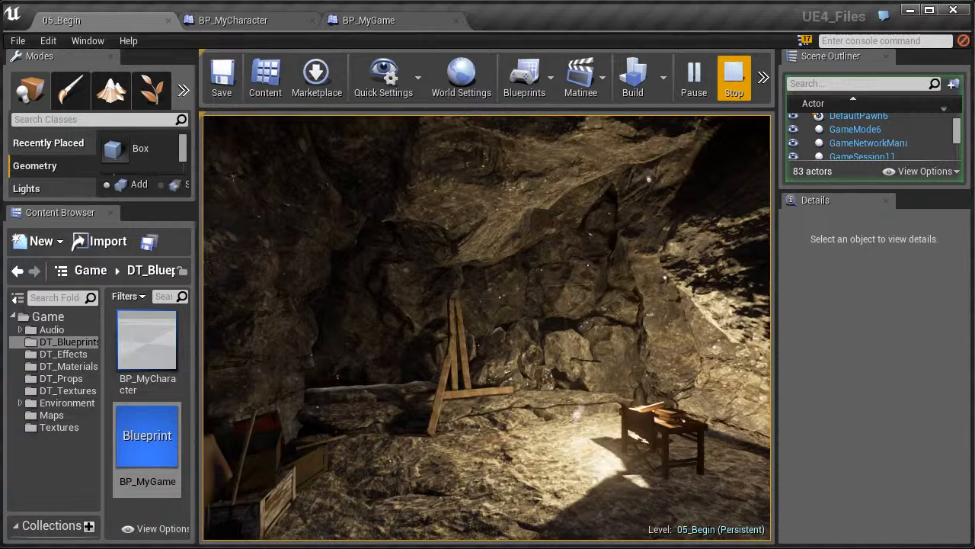
key("Escape")
mouse_move(684, 460)
right_mouse_down()
mouse_move(681, 537)
mouse_move(680, 471)
right_mouse_up()
key("w")
key("s")
key("w")
key("s")
right_click_drag(576, 316, 575, 317)
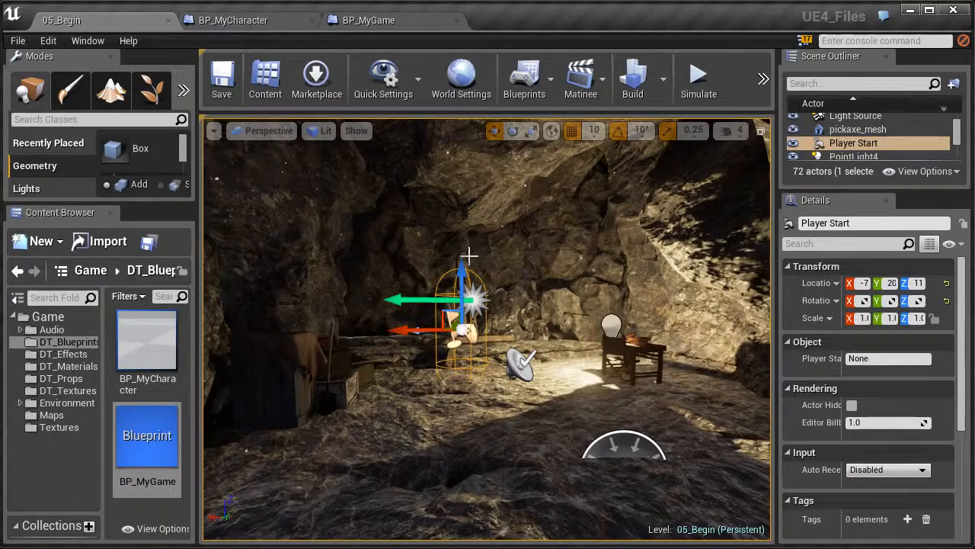
Step: Set the project's Default GameMode to BP_MyGame in the Maps & Modes project settings
left_click(18, 40)
mouse_move(64, 47)
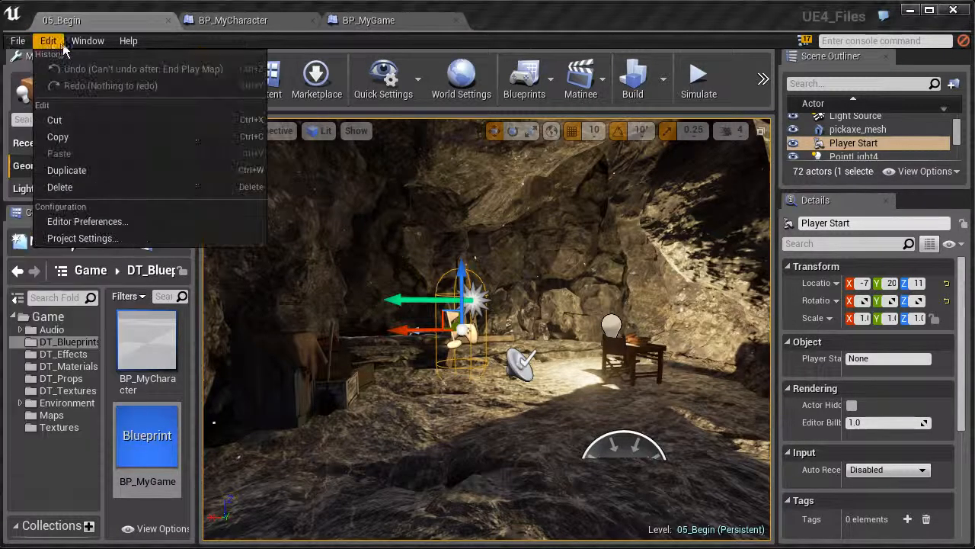
left_click(109, 238)
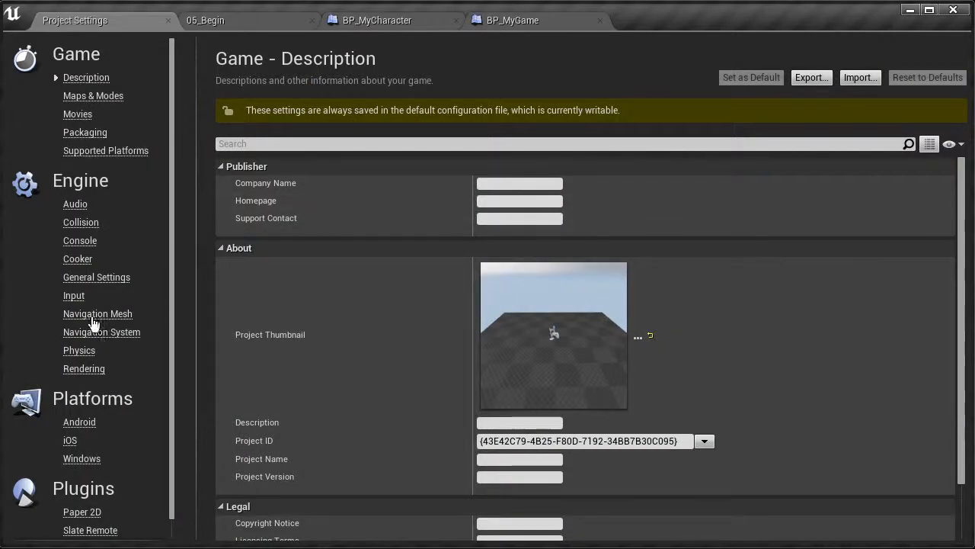
left_click(90, 101)
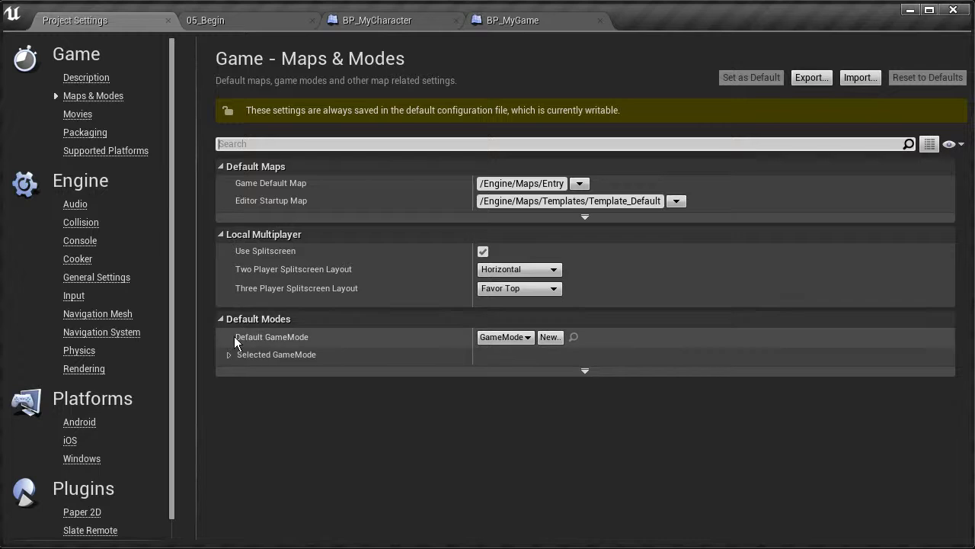
left_click(526, 338)
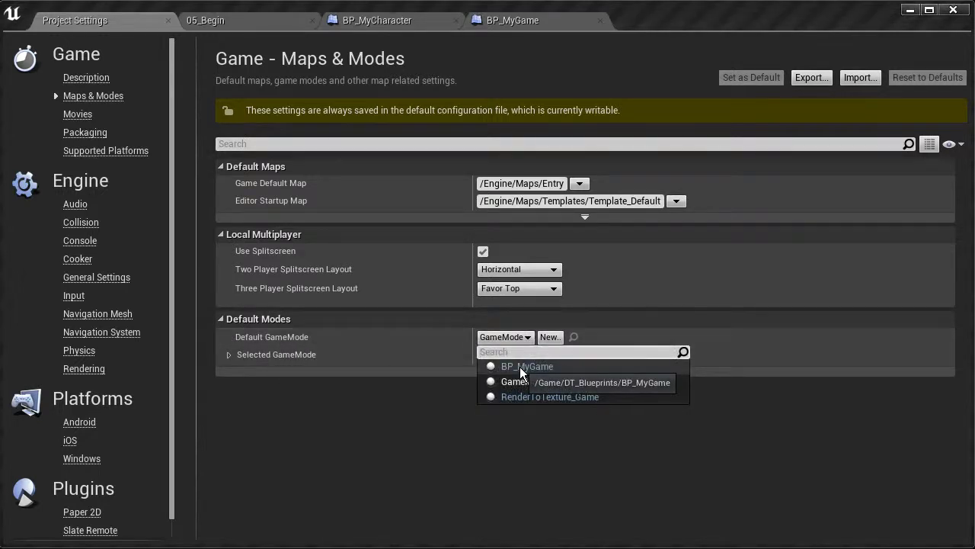
left_click(521, 369)
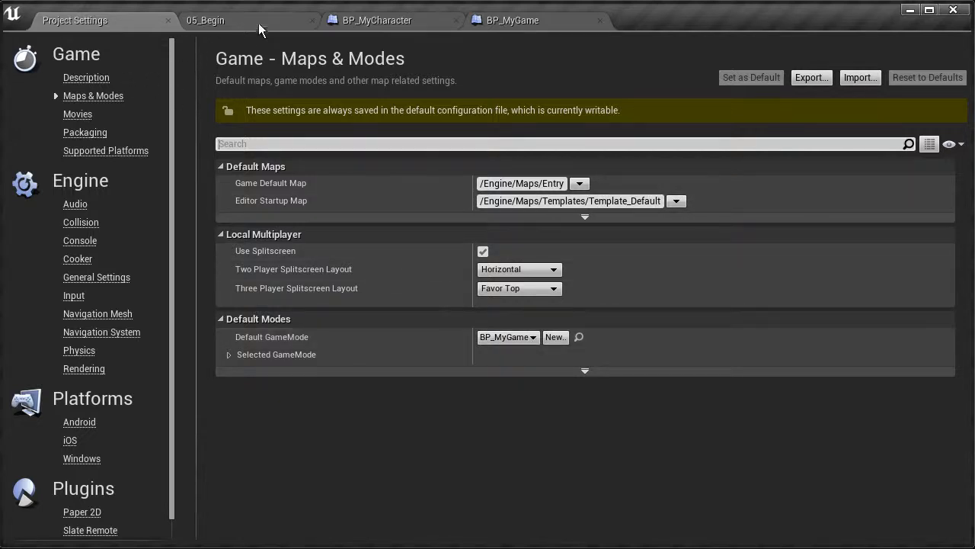
Step: Play-test 05_Begin again with BP_MyGame as the default game mode, walk around the cave, and end the session
left_click(213, 25)
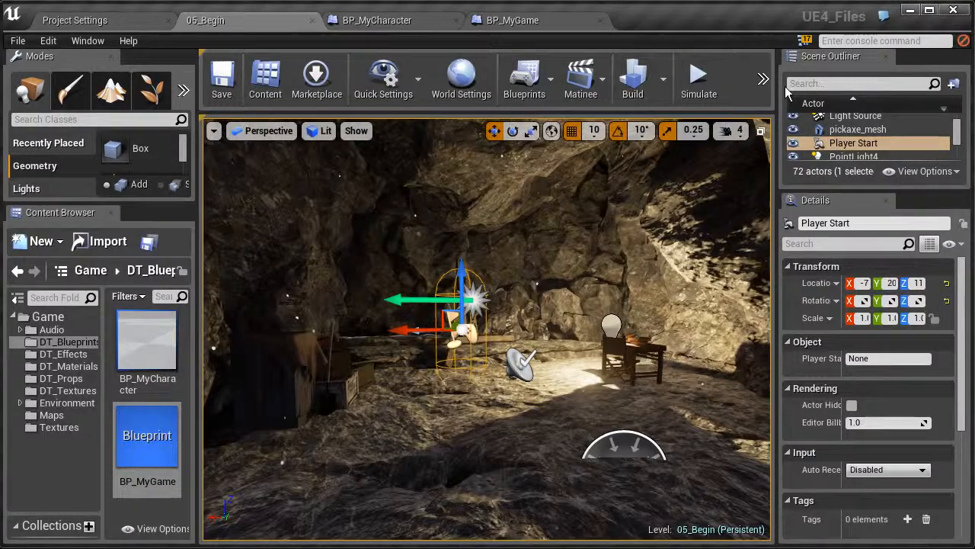
left_click(763, 79)
left_click(781, 114)
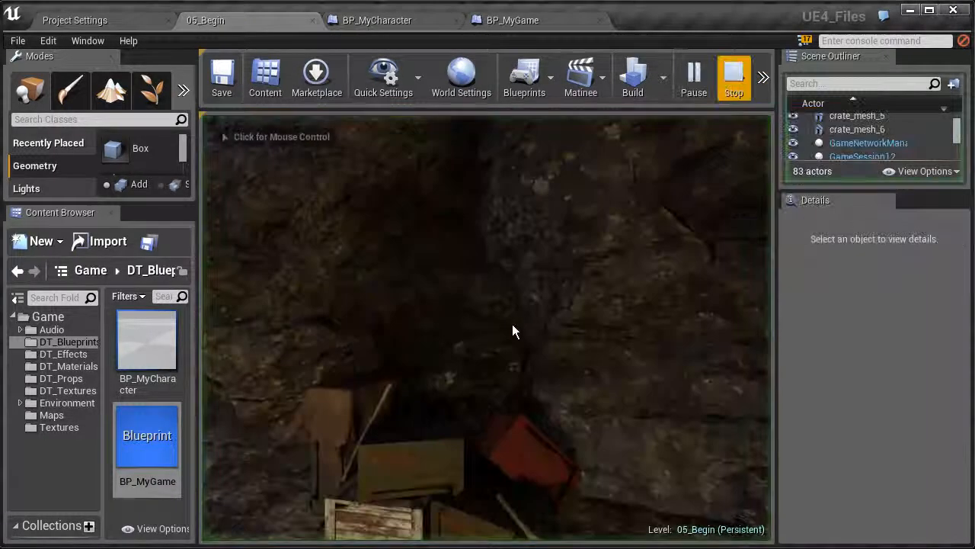
left_click(490, 313)
key("w")
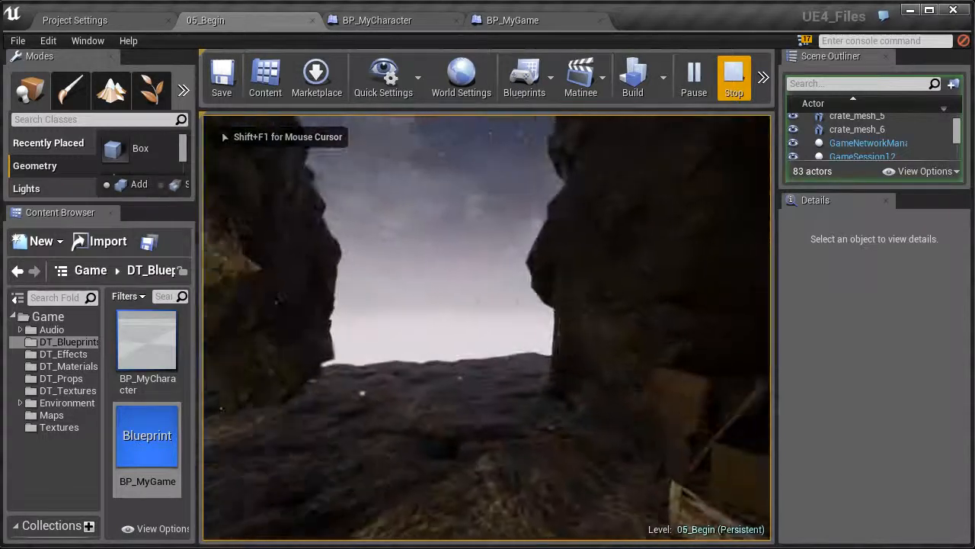
key("s")
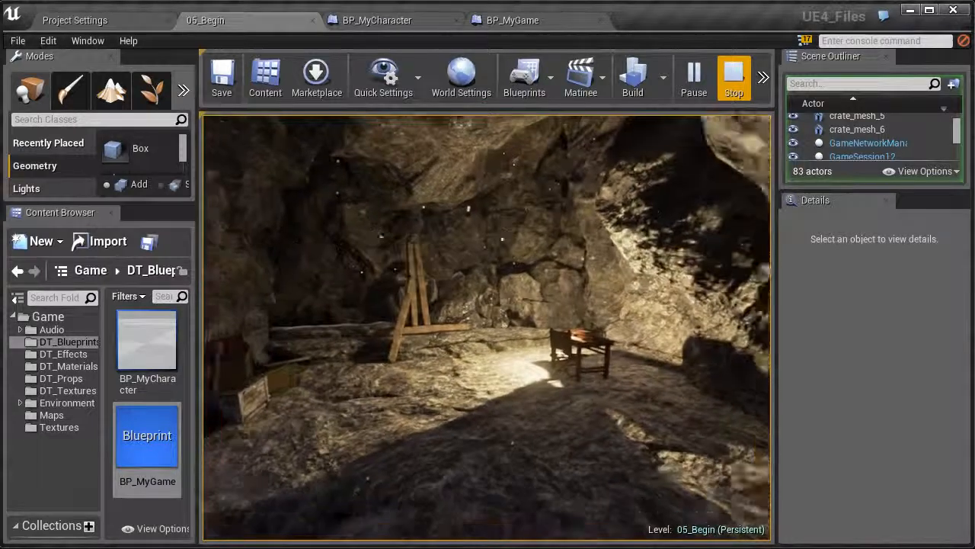
key("w")
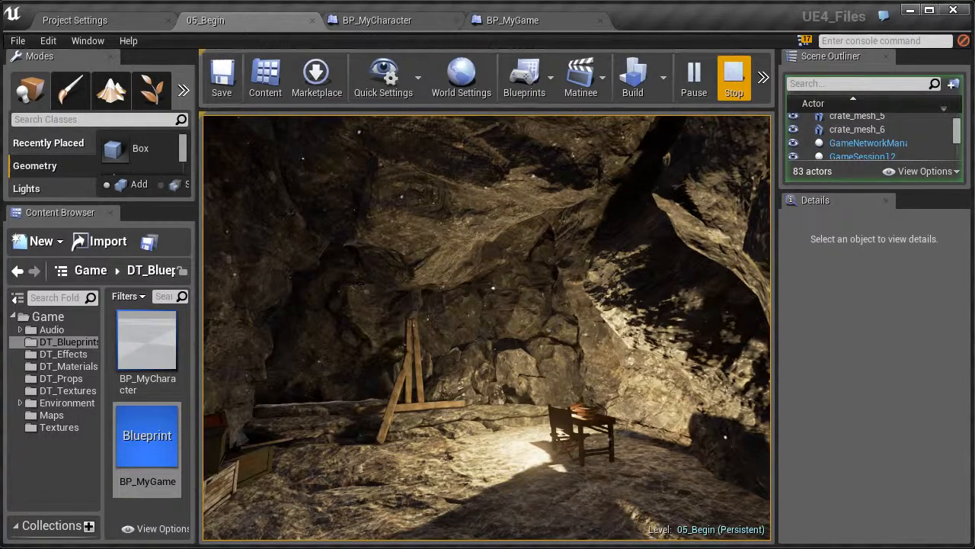
key("Escape")
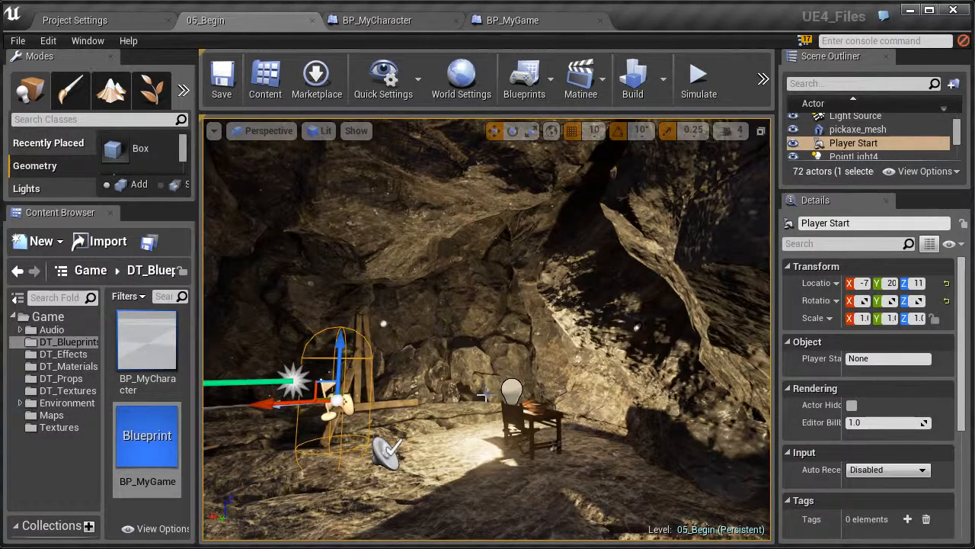
Step: Inspect the Mouse Input nodes in BP_MyCharacter's event graph and set the LookUp axis mapping's Mouse Y scale to -1.0 in the project's Input settings
left_click(421, 23)
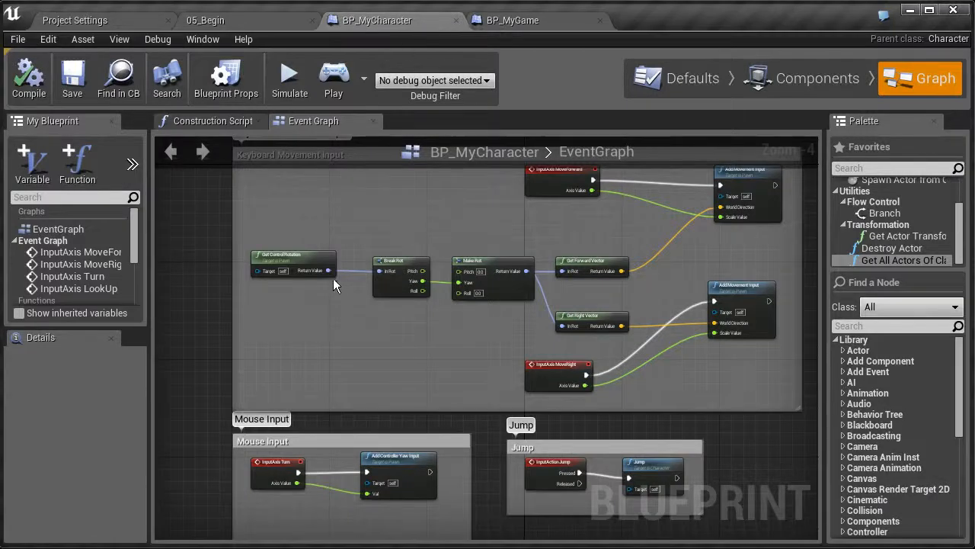
right_click_drag(381, 243, 419, 109)
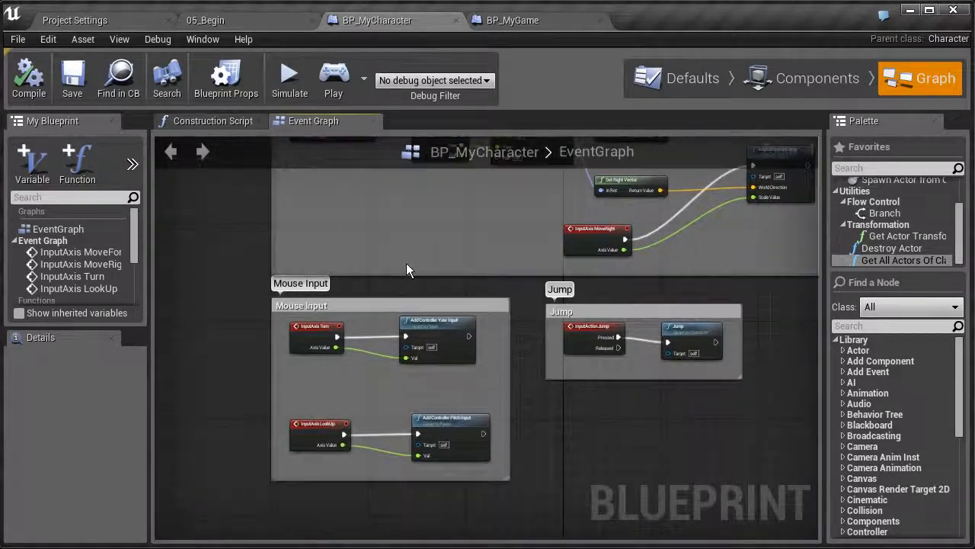
scroll(341, 363, "up", 3)
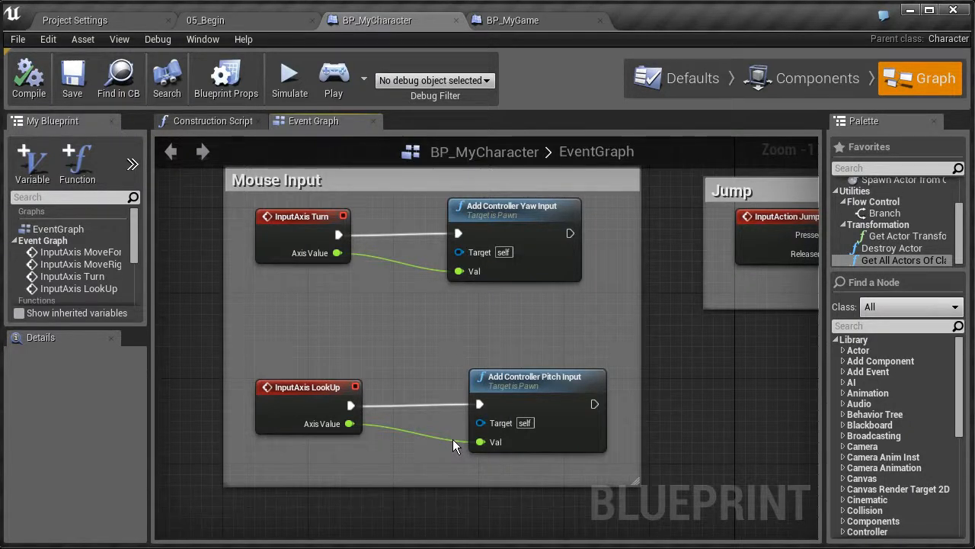
left_click(115, 18)
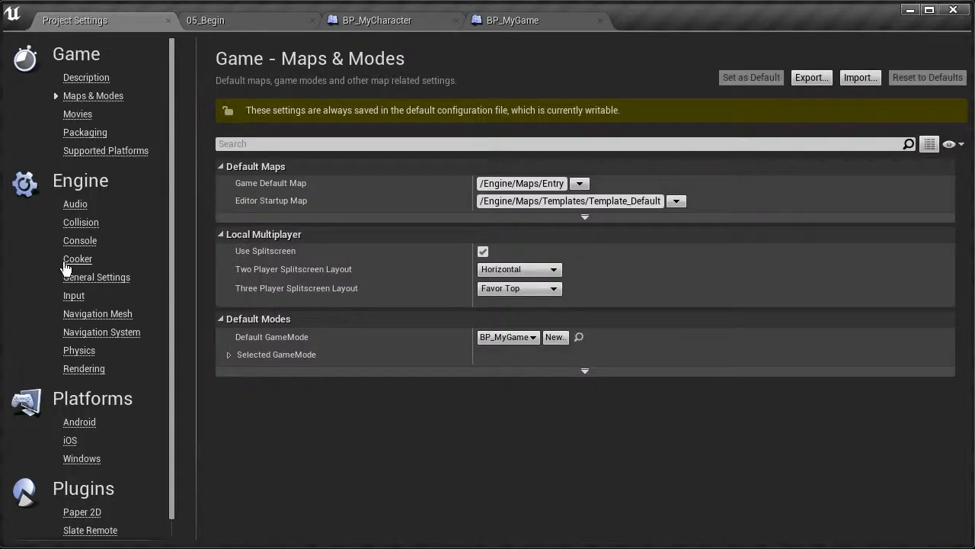
scroll(84, 390, "down", 1)
scroll(83, 404, "up", 1)
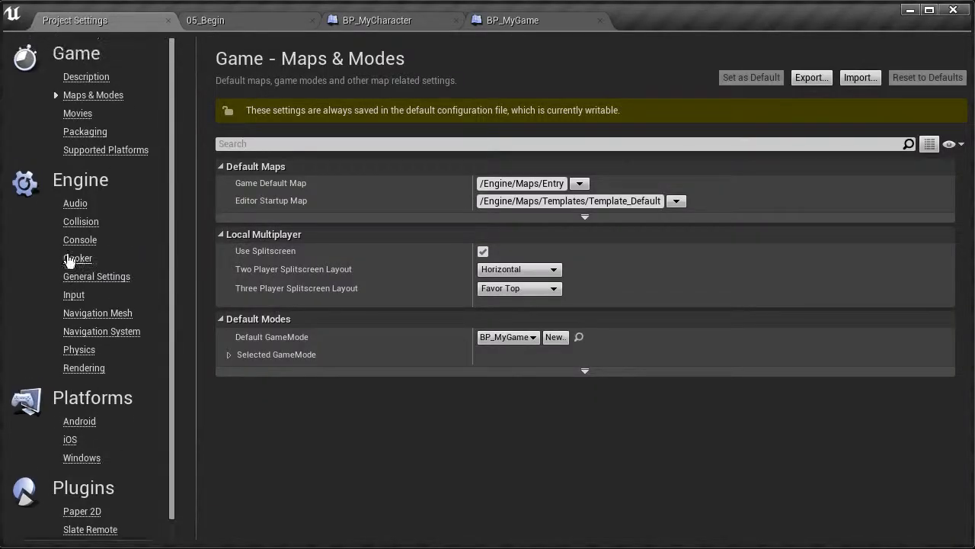
left_click(74, 296)
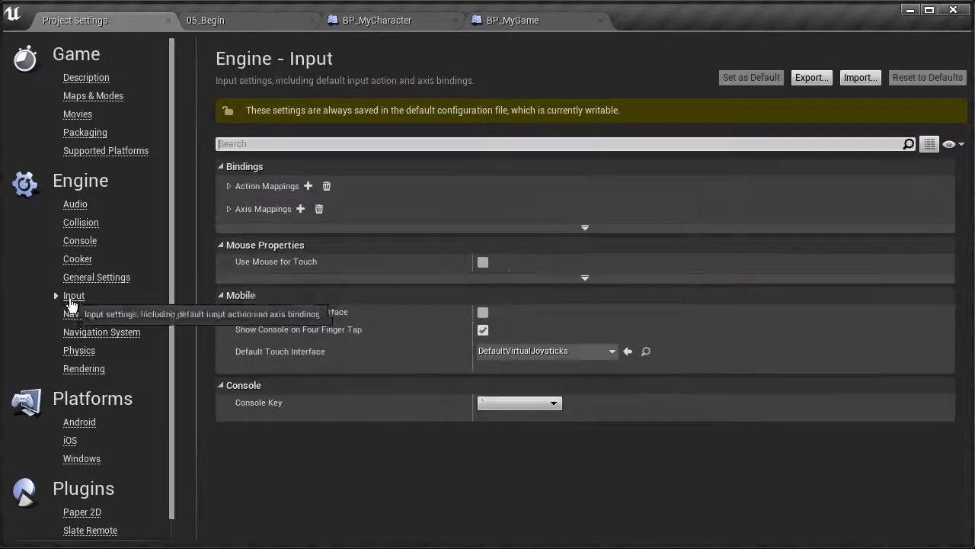
left_click(230, 210)
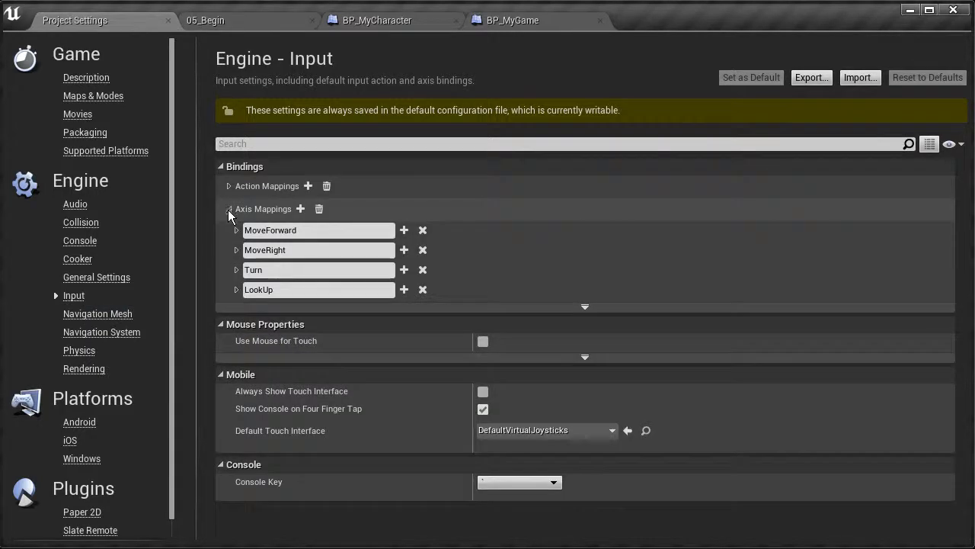
left_click(237, 290)
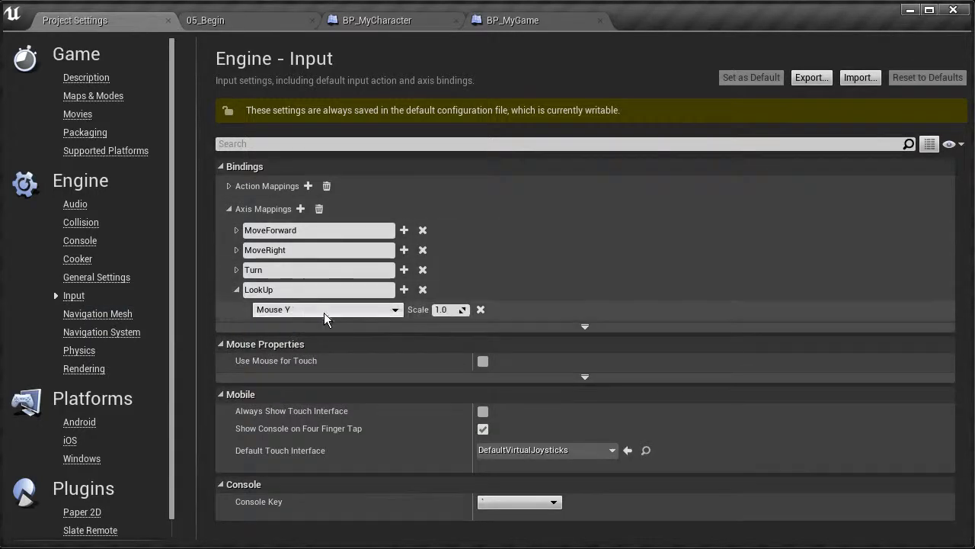
left_click(441, 310)
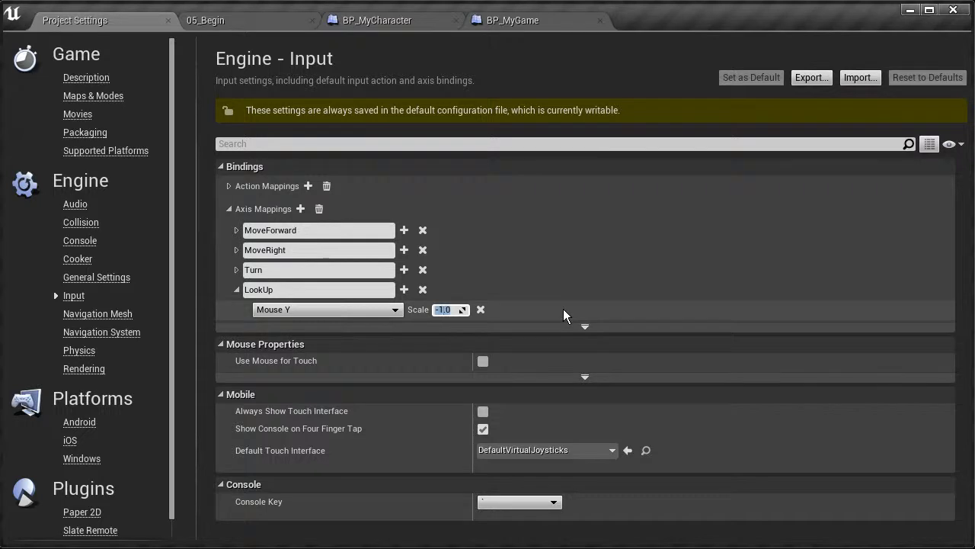
Step: Export the Input settings to Input.ini in the project's Saved/Config/Windows folder, replacing the existing file
left_click(811, 78)
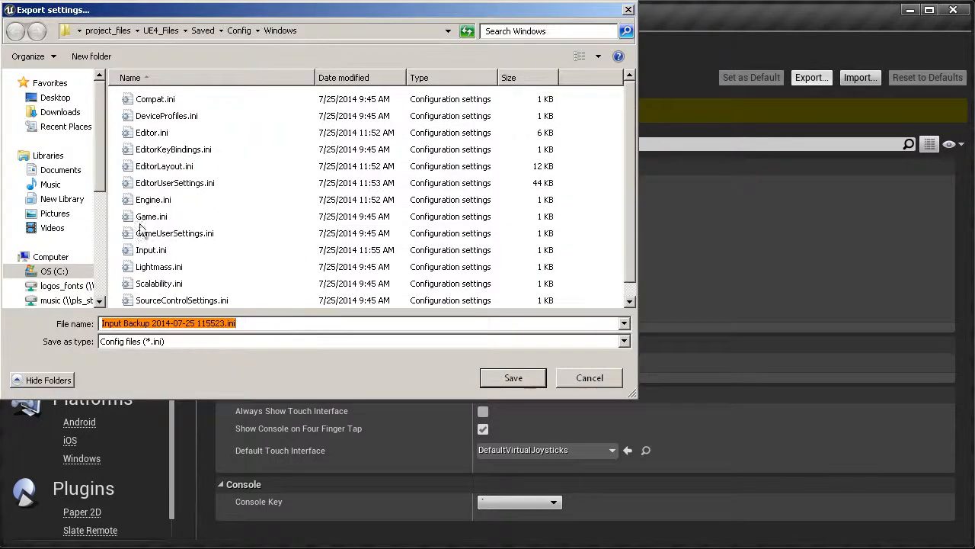
left_click(151, 249)
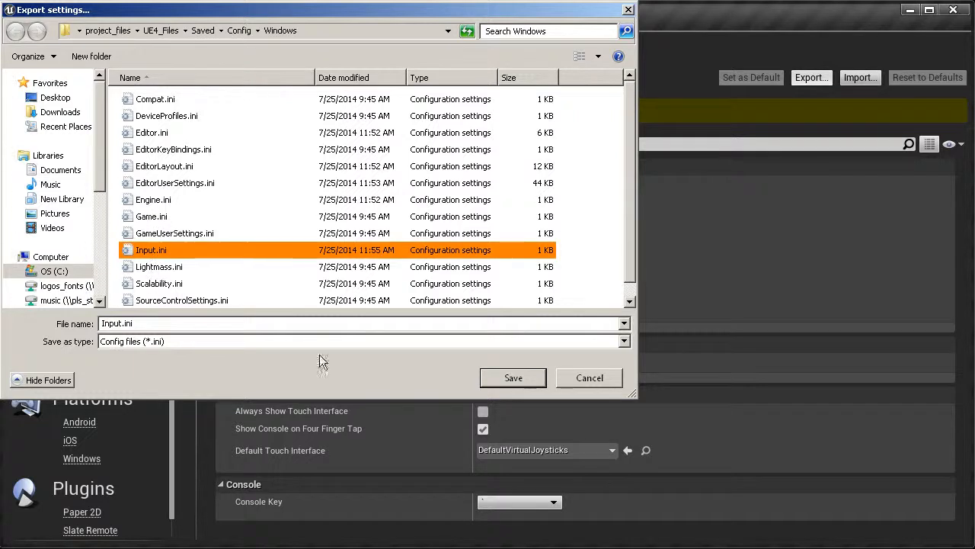
left_click(507, 379)
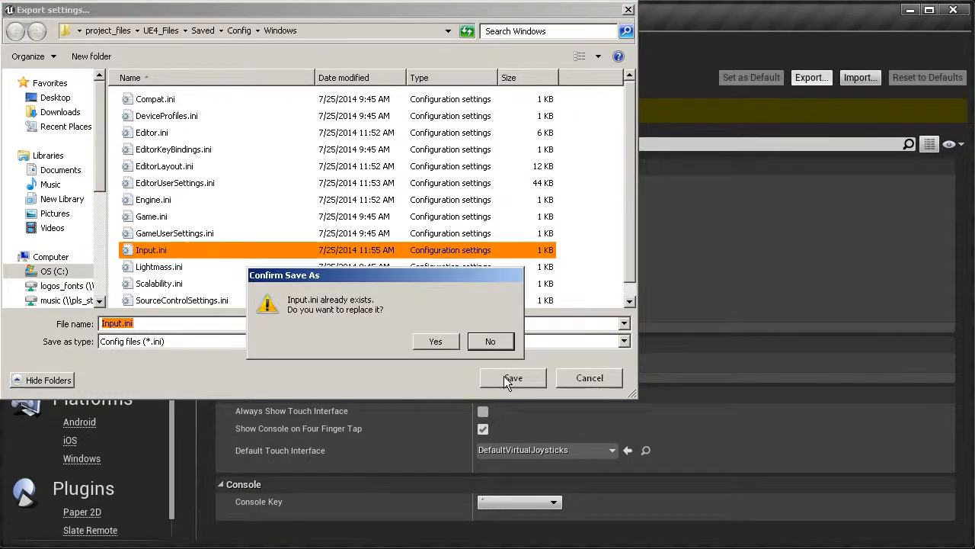
left_click(433, 343)
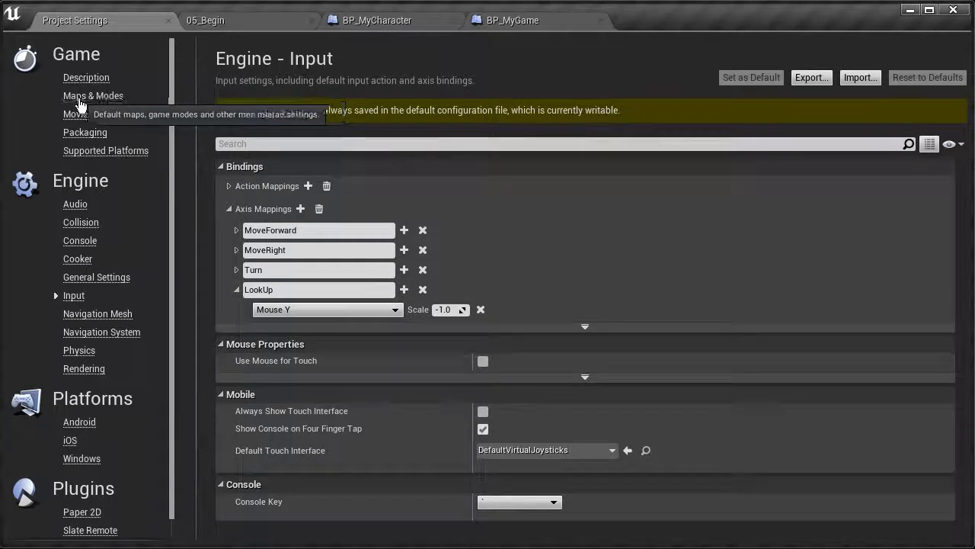
left_click(78, 98)
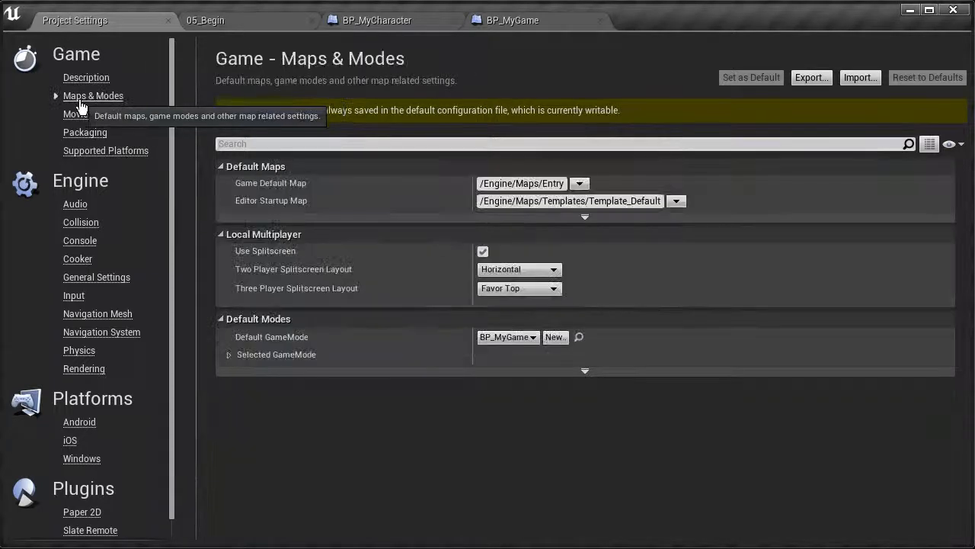
left_click(811, 77)
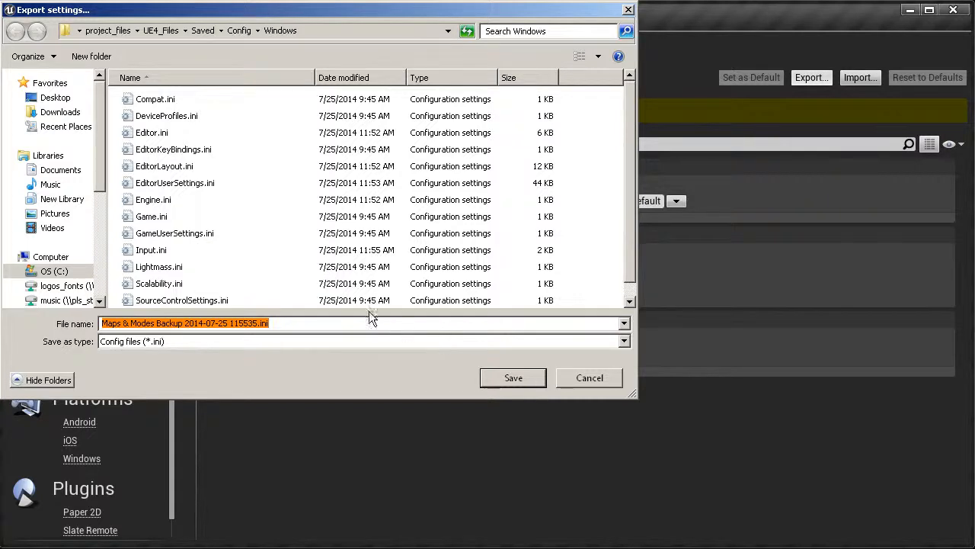
left_click(595, 381)
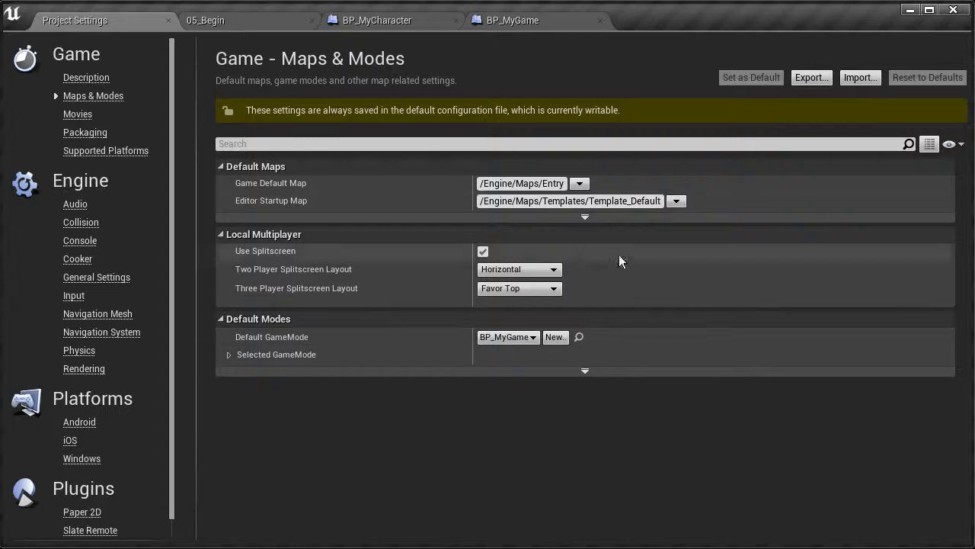
Step: Play-test the 05_Begin level, looking up and down and walking forward and backward around the cave to check the inverted LookUp axis
left_click(227, 22)
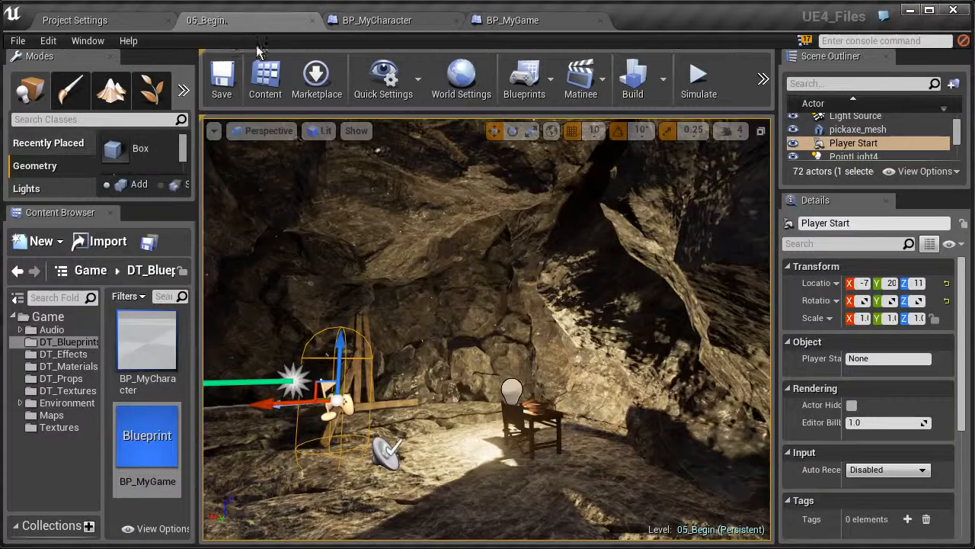
left_click(736, 87)
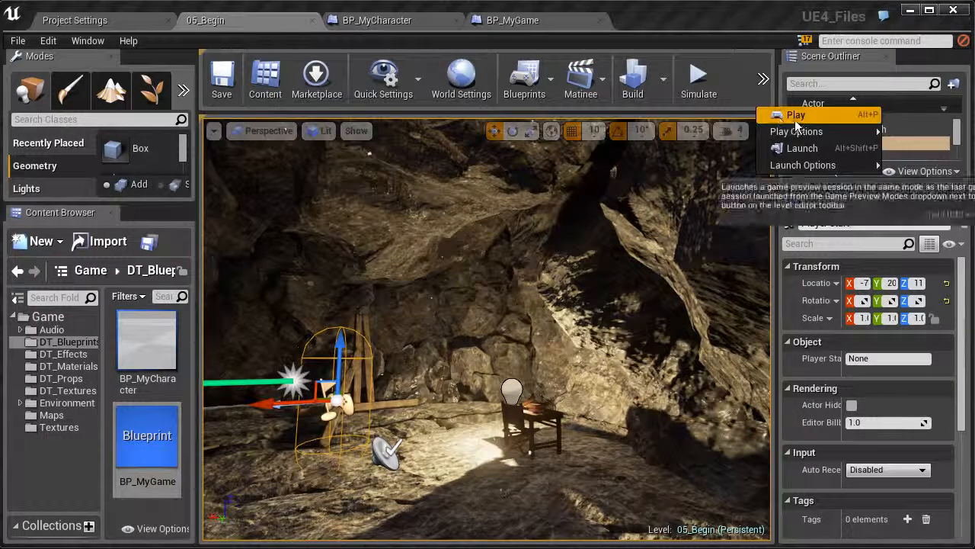
left_click(794, 116)
left_click(488, 394)
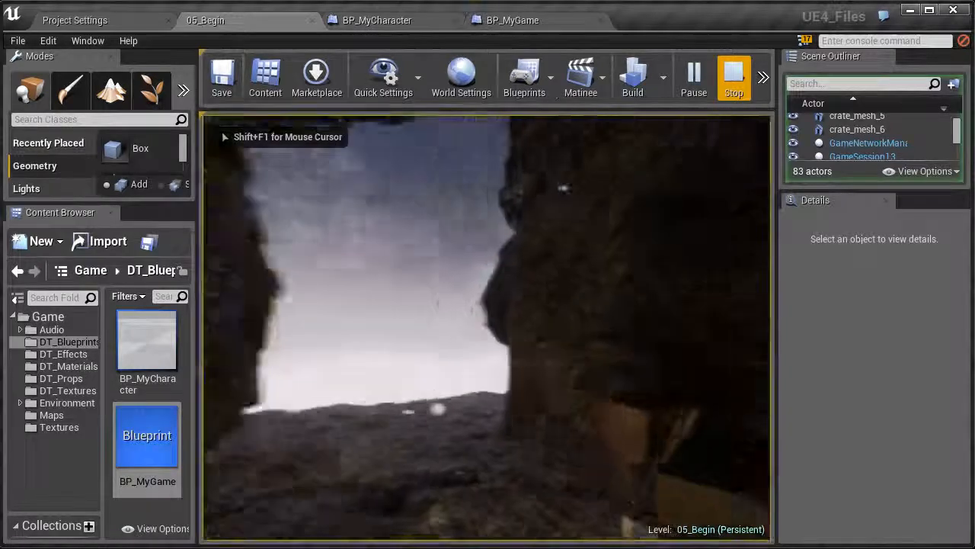
key("s")
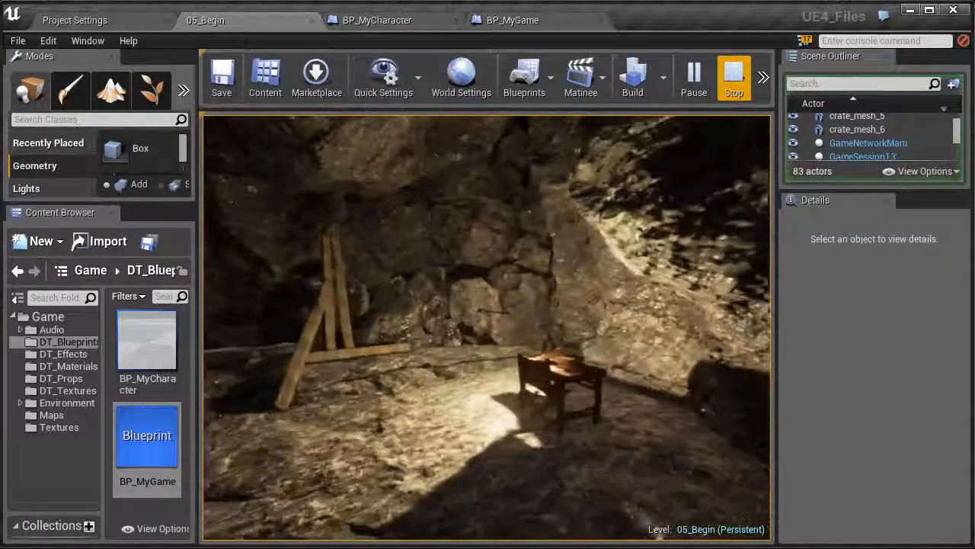
key("s")
key("w")
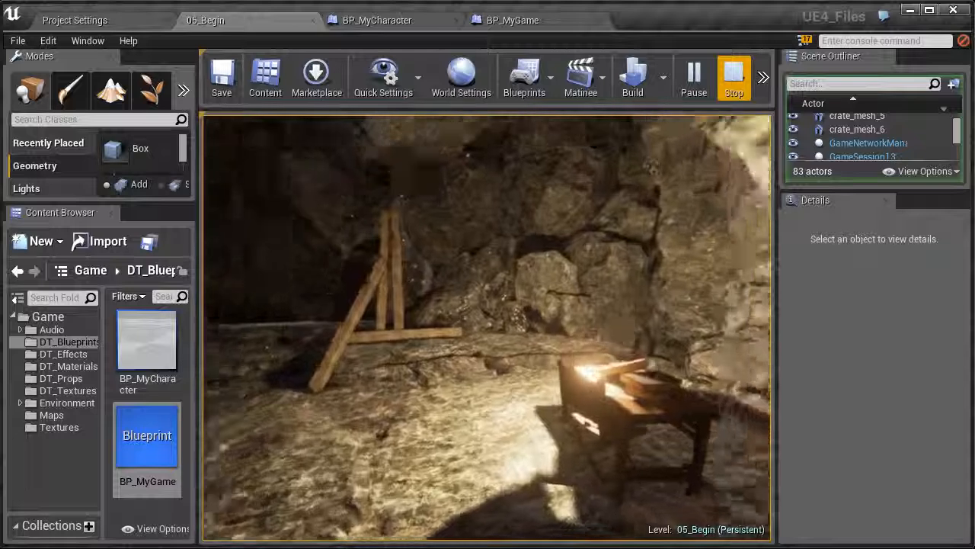
key("w")
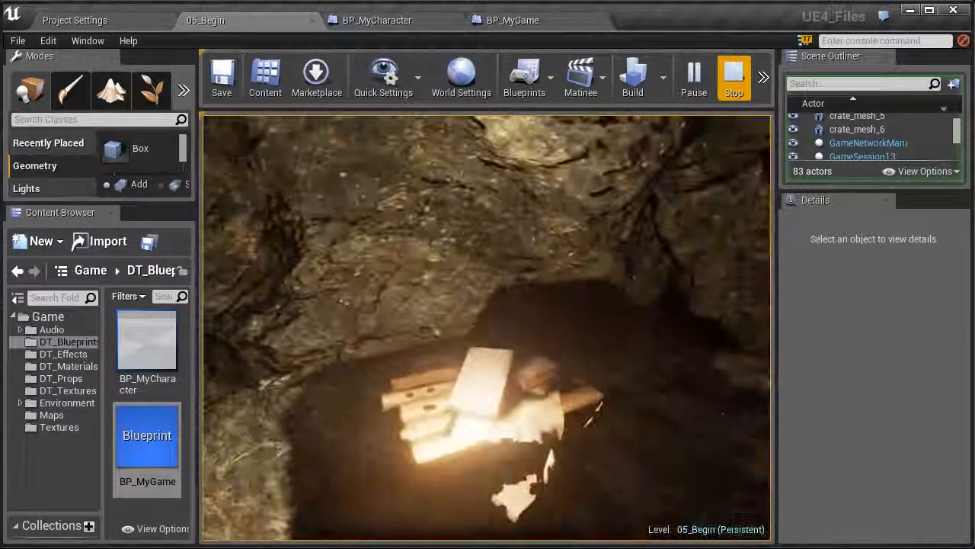
key("s")
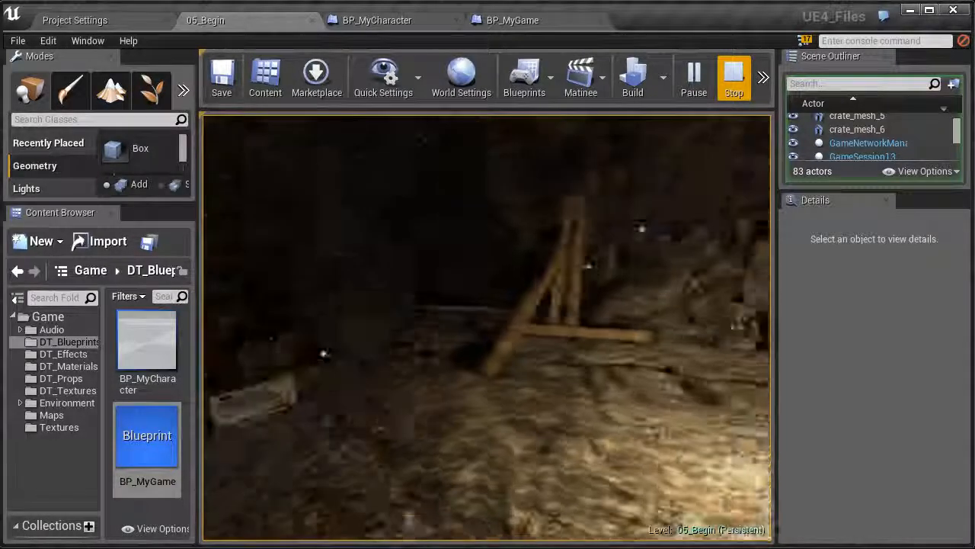
key("s")
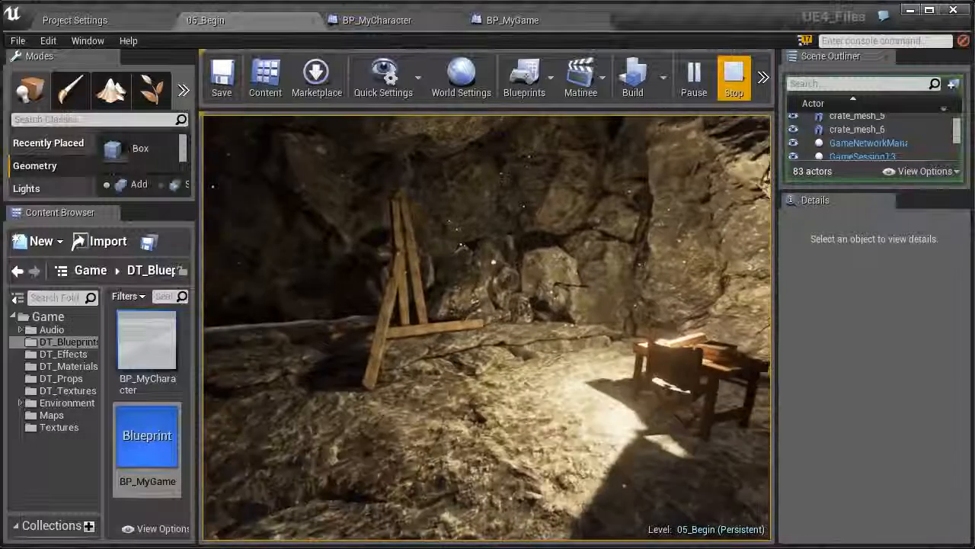
key("w")
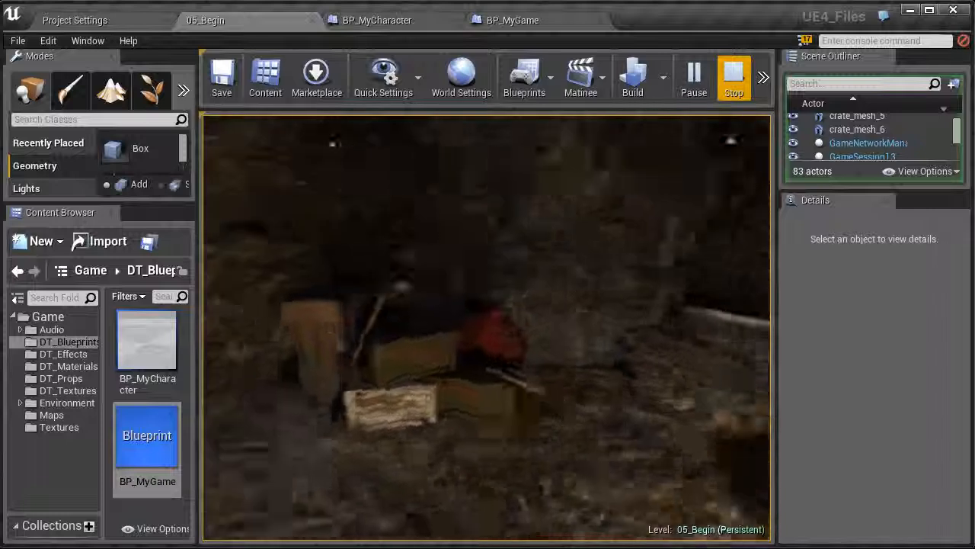
key("w")
key("w")
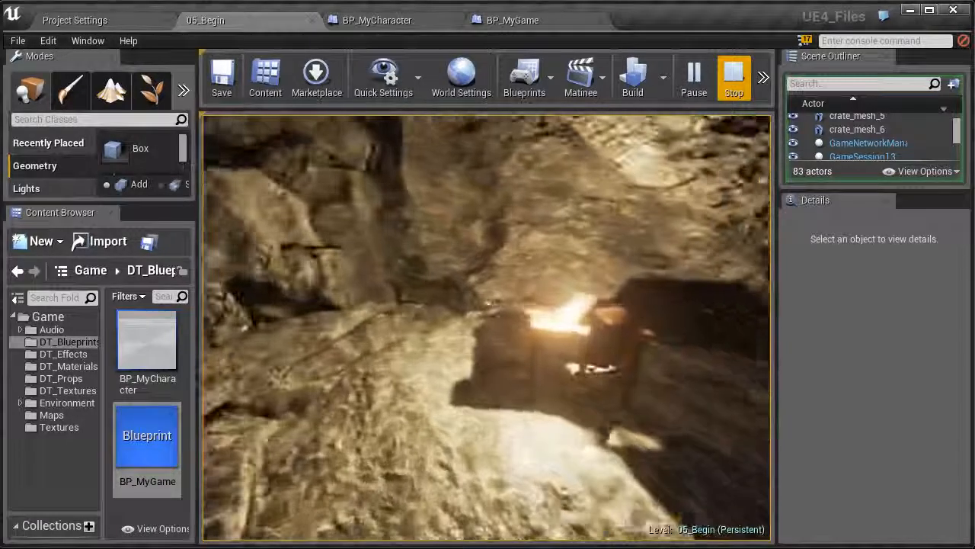
key("w")
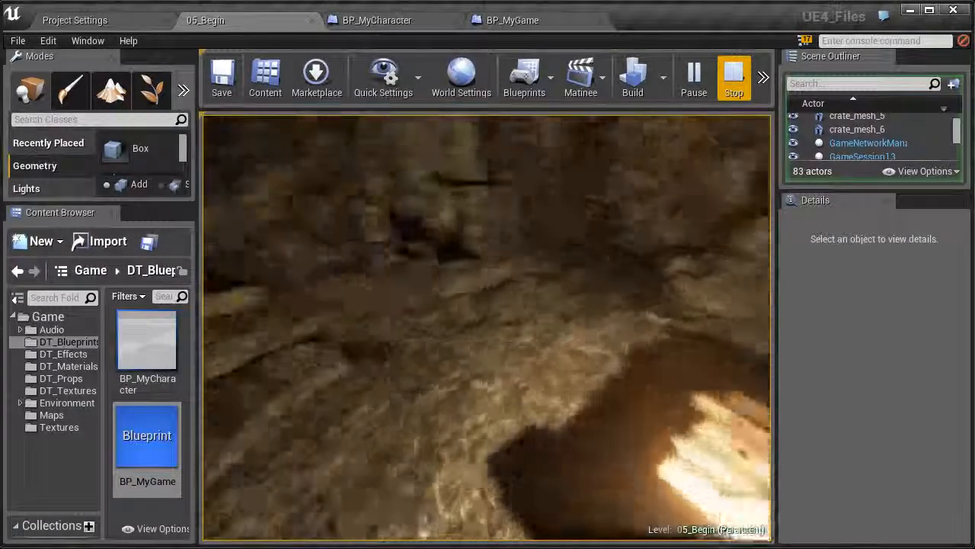
key("w")
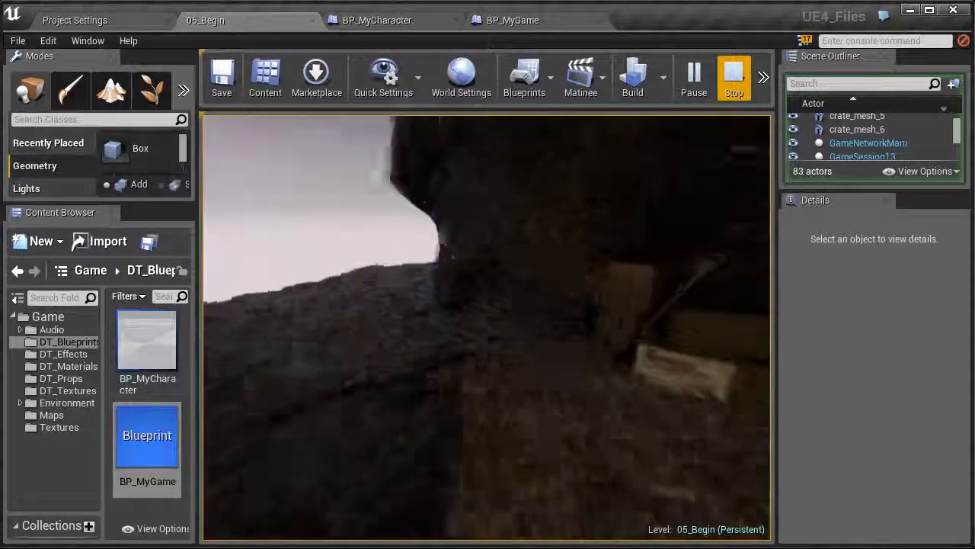